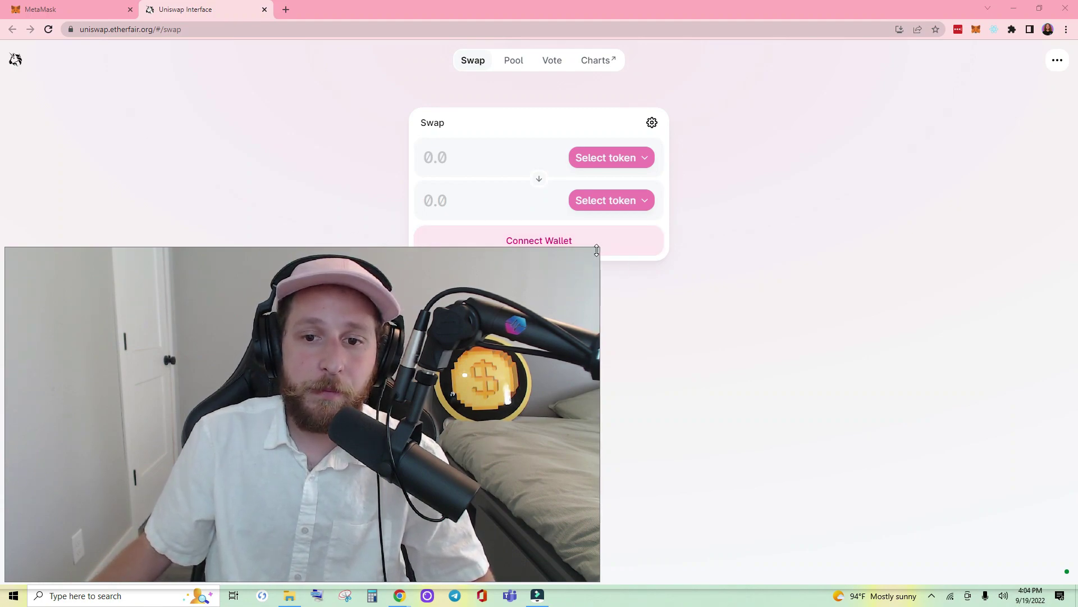
Step: Connect MetaMask to the swap page and view its 0.2 ETF and 100 HEX balances
left_click_drag(598, 249, 255, 384)
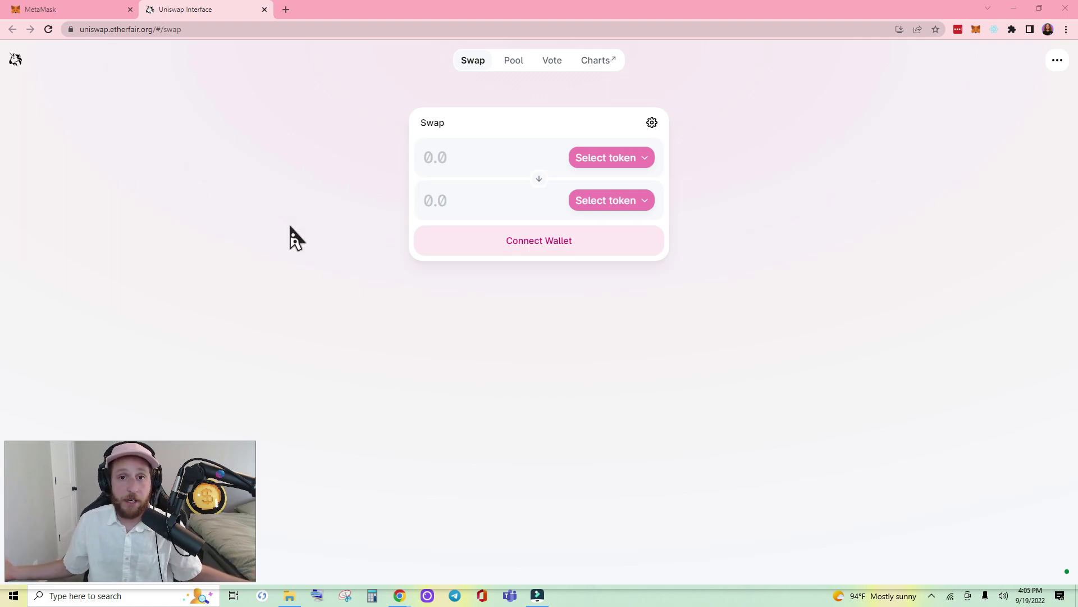
left_click(558, 251)
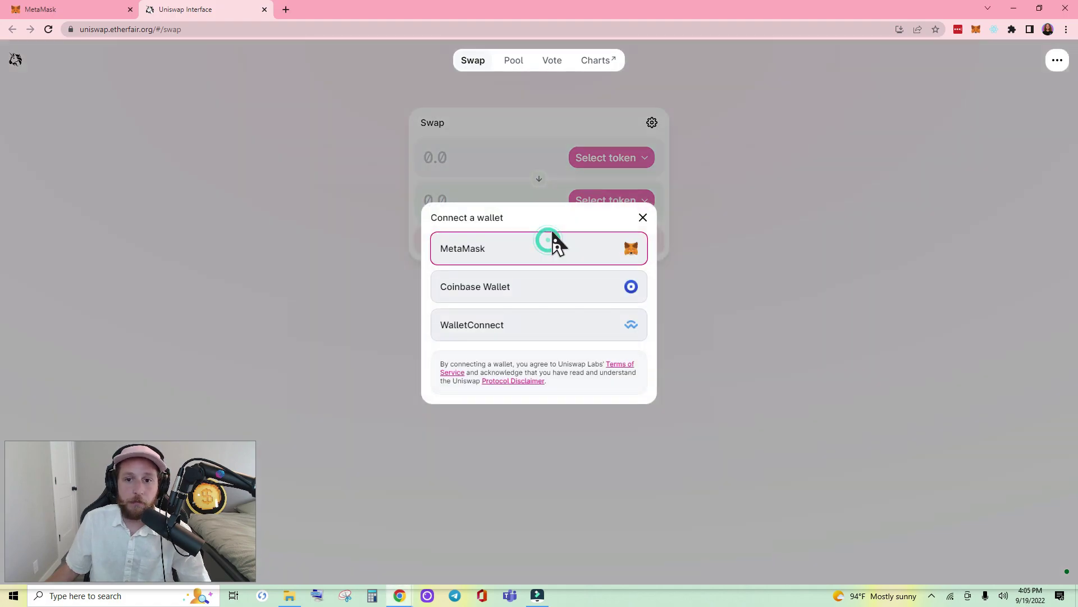
left_click(505, 251)
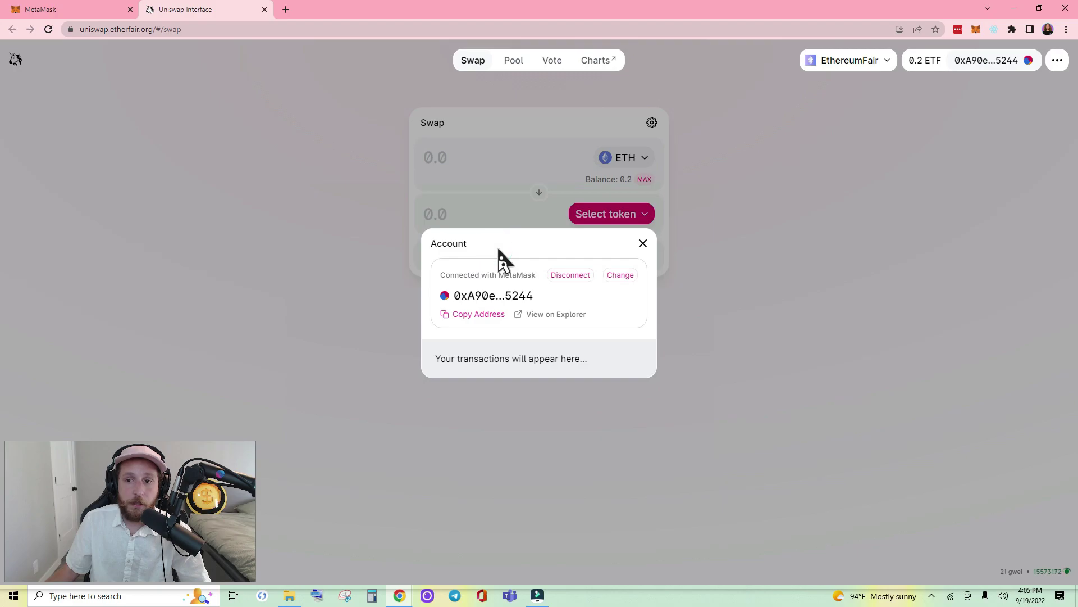
left_click(820, 313)
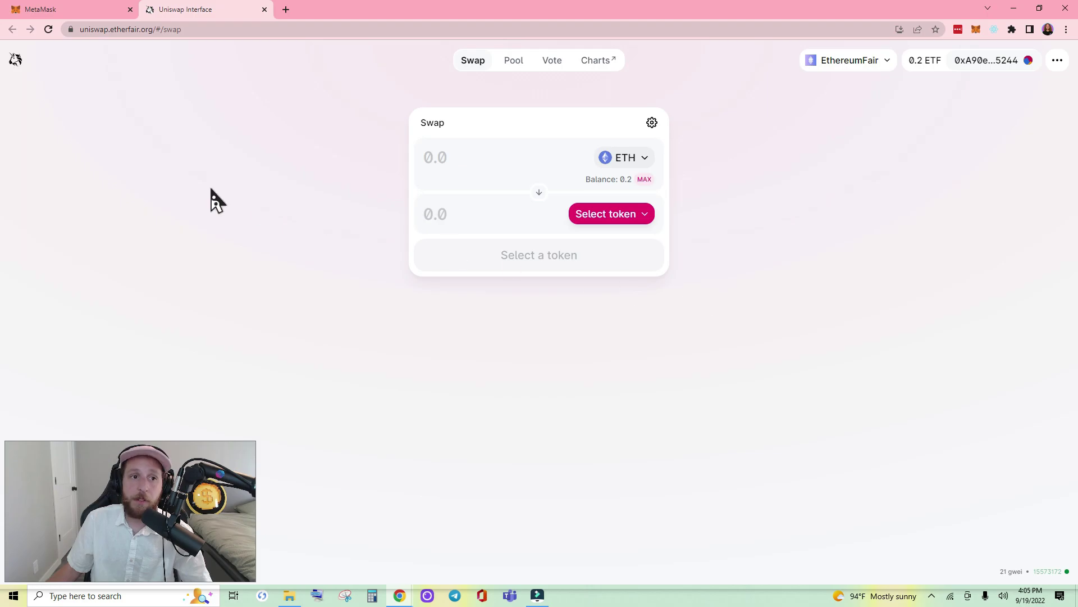
left_click(79, 3)
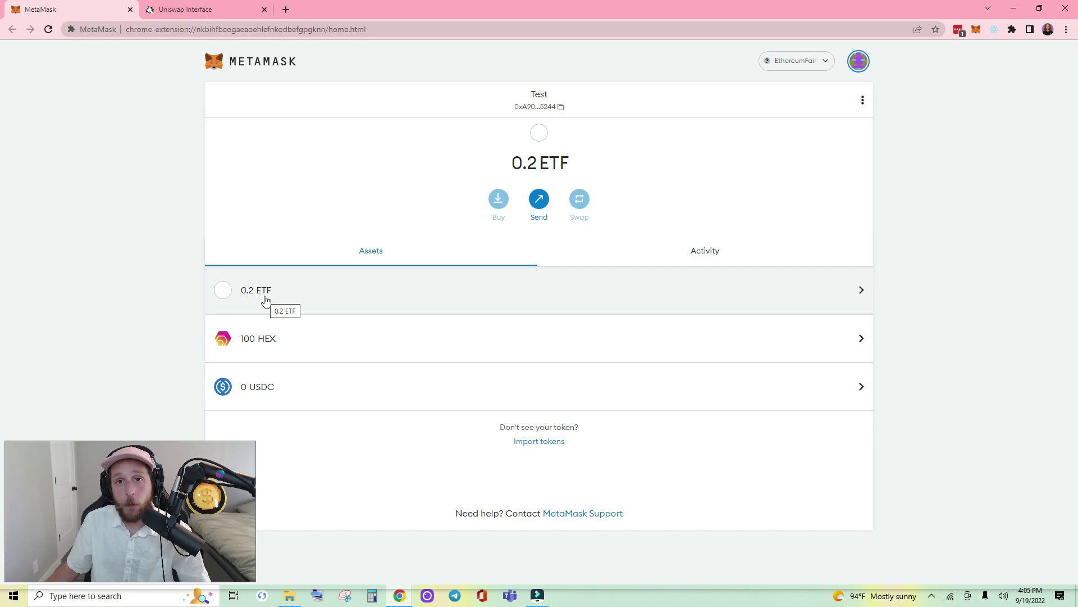
Step: Search the swap's token list for 'hex', which finds no results, then open a new tab
mouse_move(269, 331)
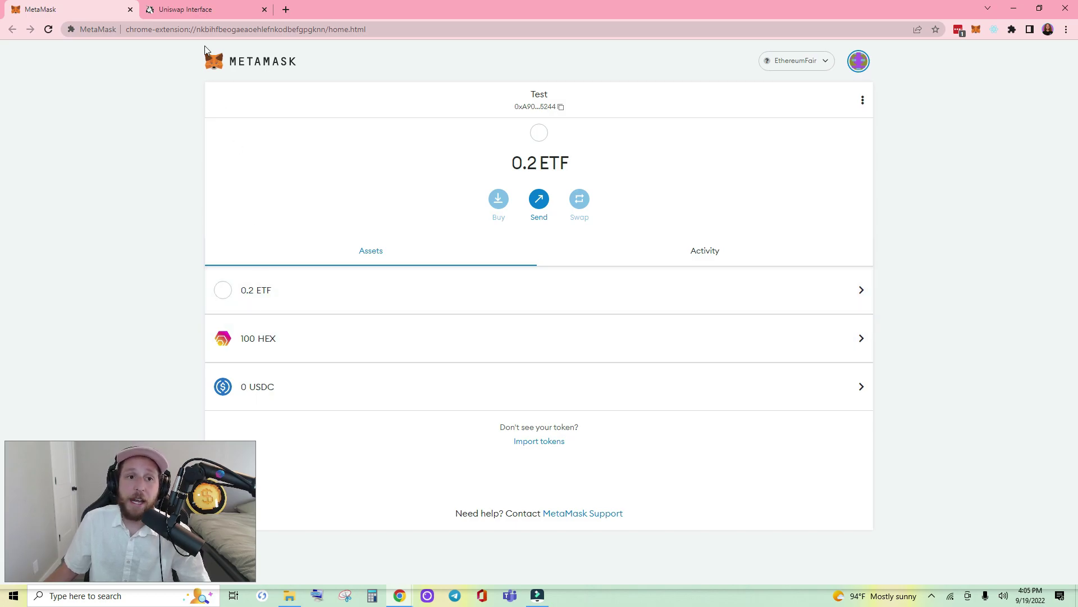
left_click(205, 11)
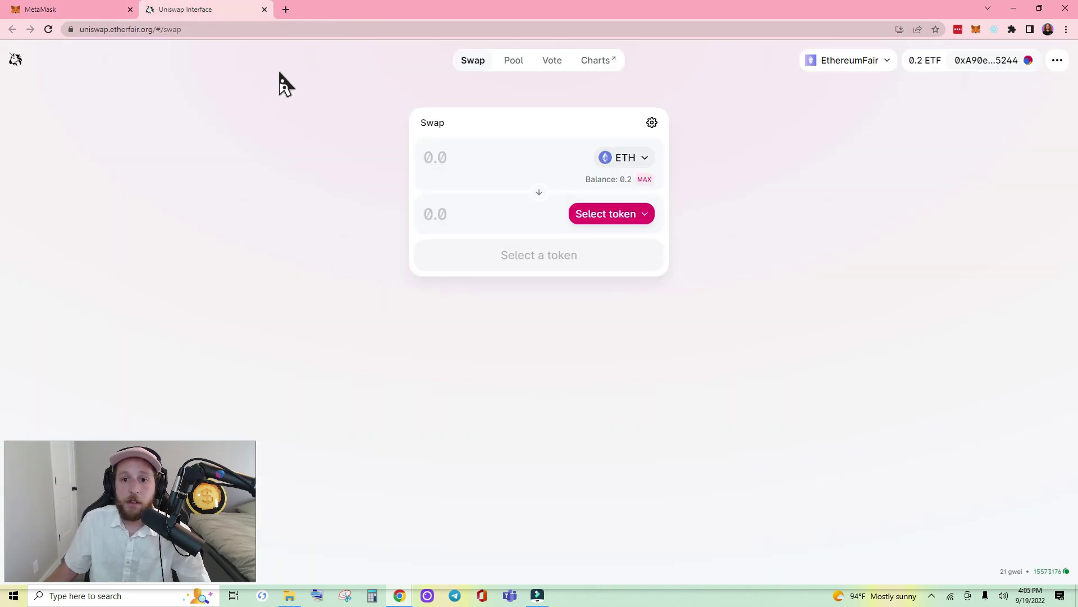
left_click(638, 164)
left_click(564, 163)
type("hex")
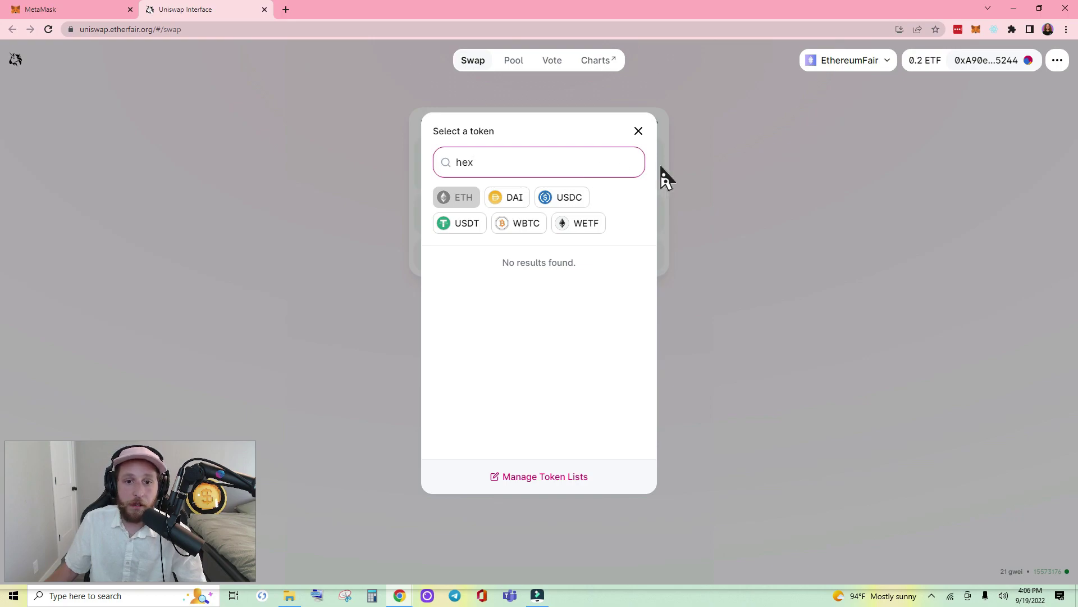
left_click(501, 163)
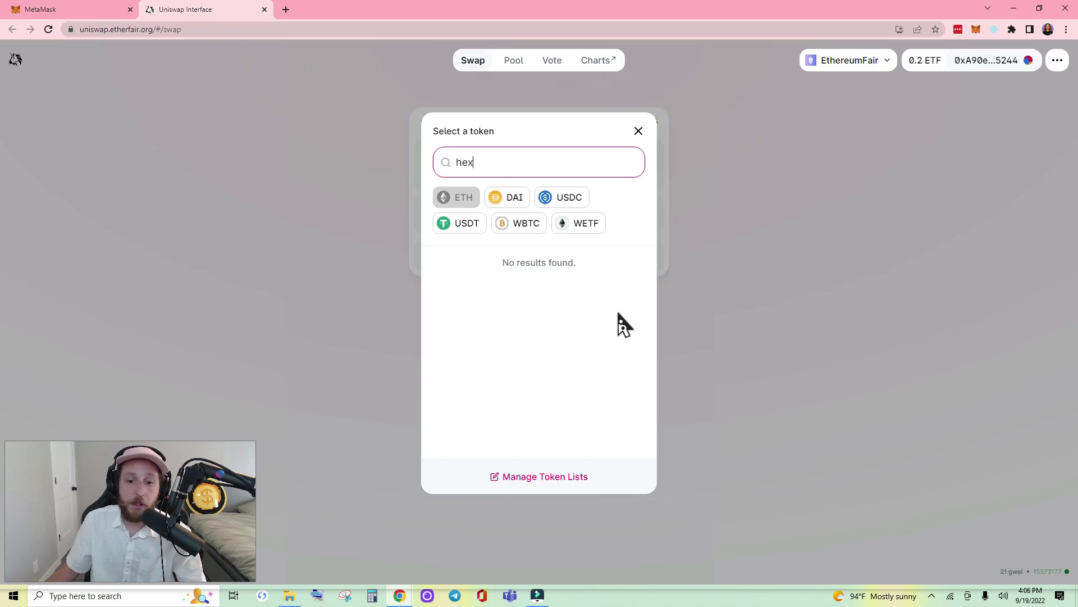
left_click(286, 9)
Step: Go to Etherscan, search 'hex' and open the HEX token tracker page
type("ether")
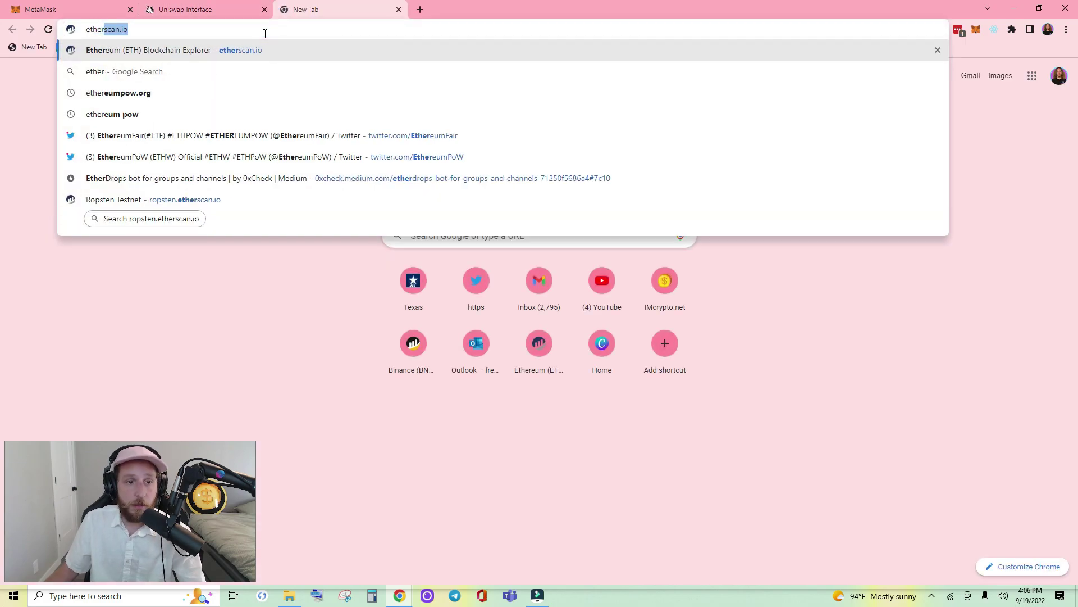
key("Return")
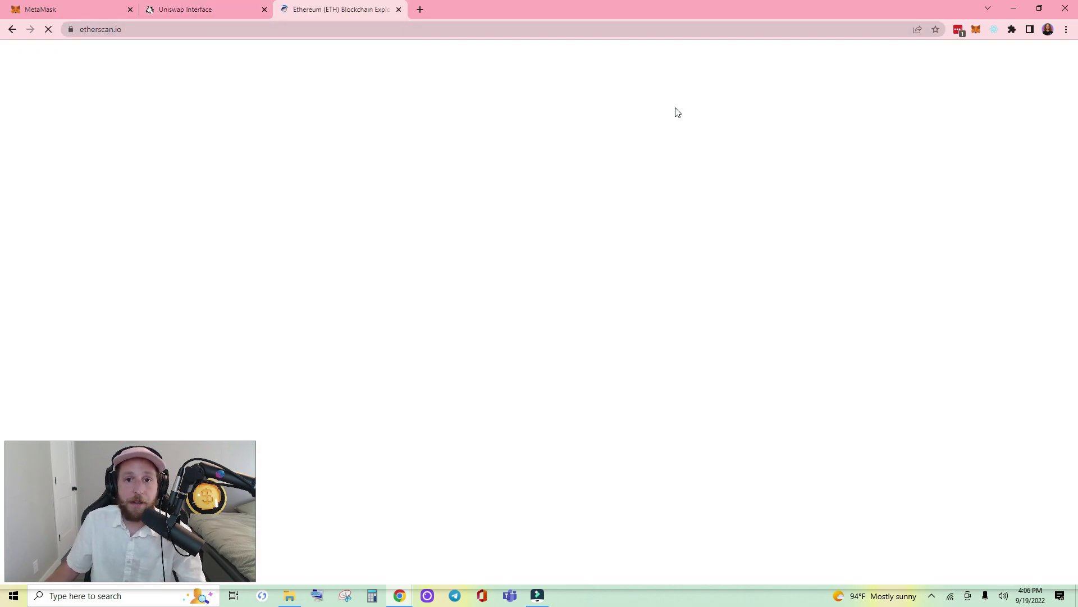
left_click(452, 147)
type("hex")
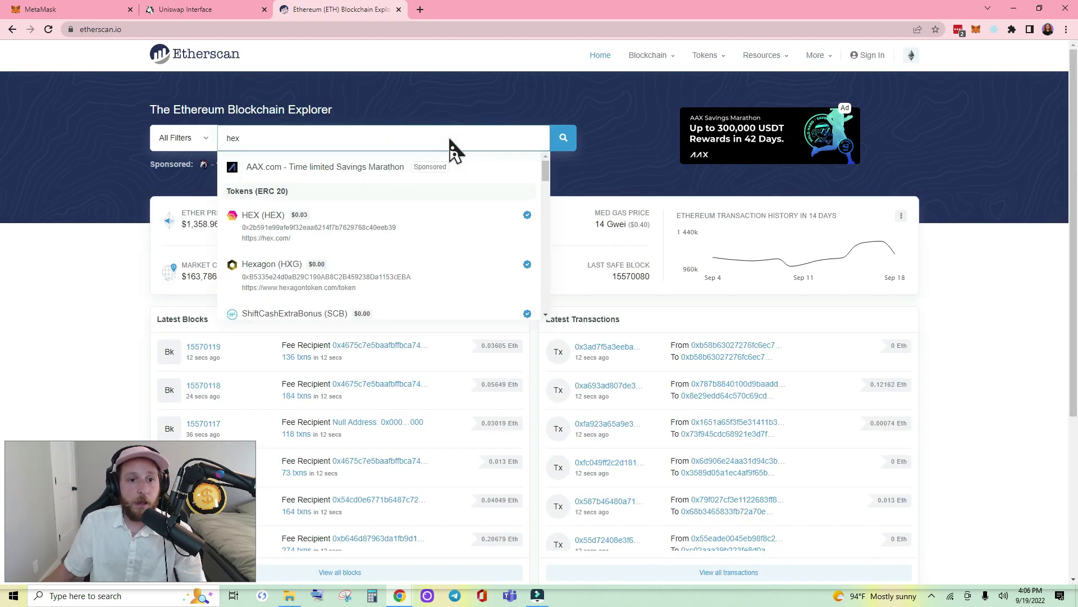
left_click(366, 222)
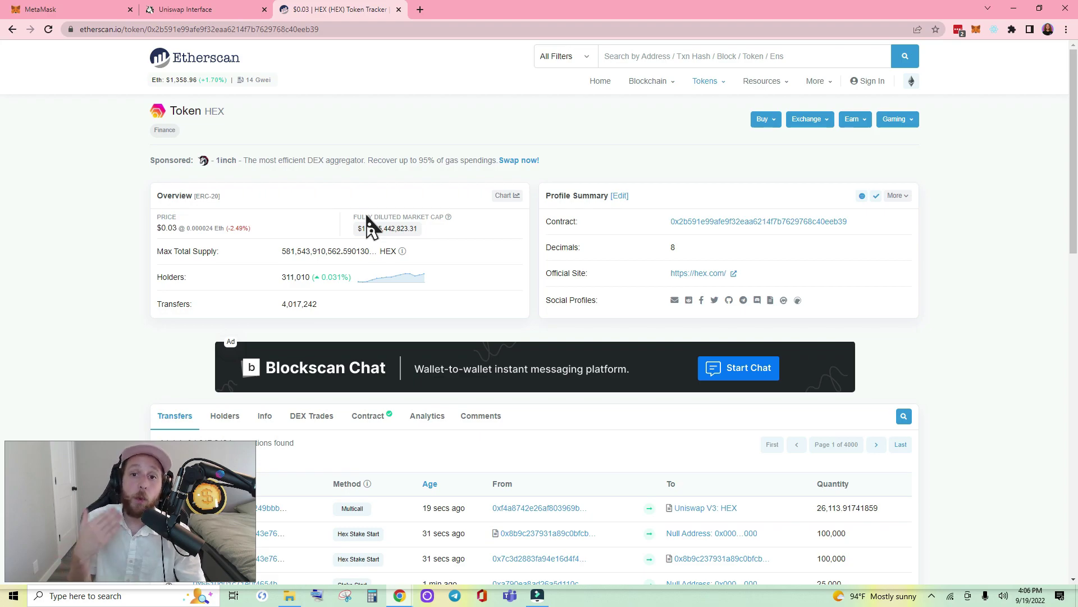
Step: Copy the HEX contract address from the token tracker page
left_click(853, 222)
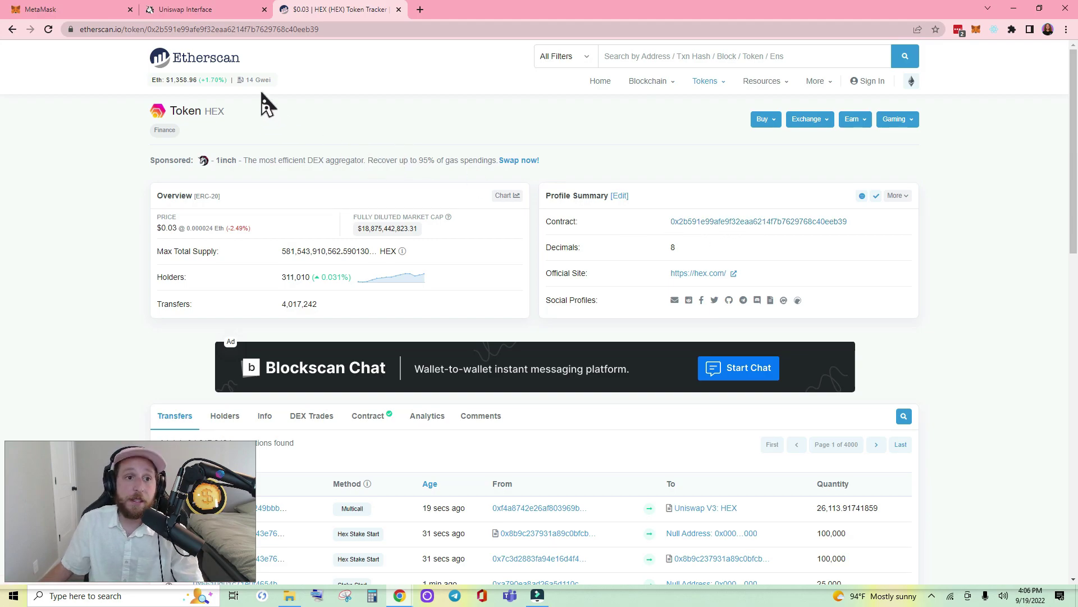
left_click_drag(249, 66, 183, 69)
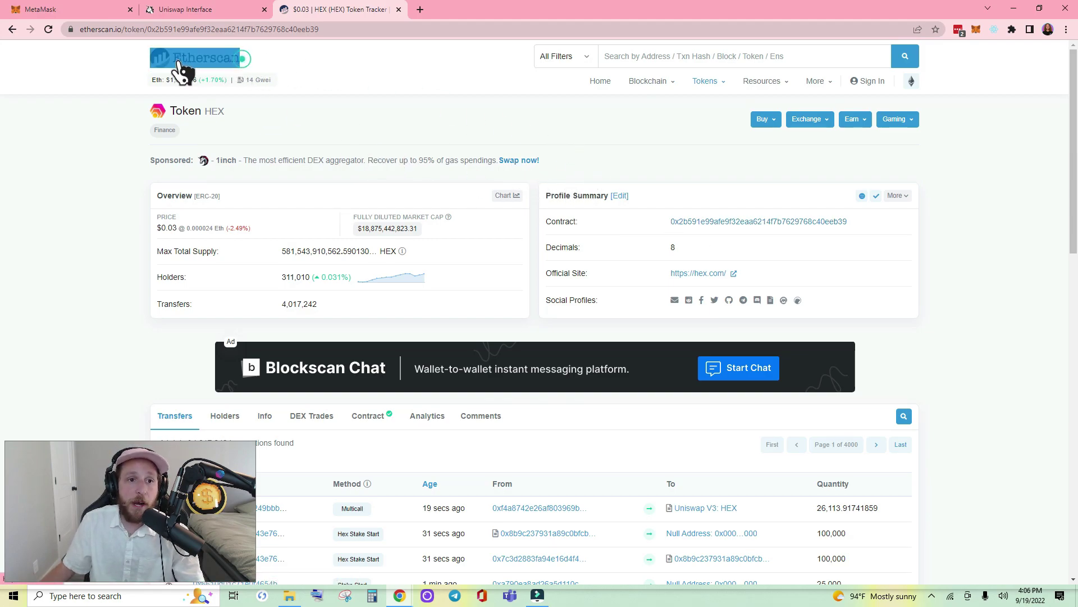
left_click(318, 83)
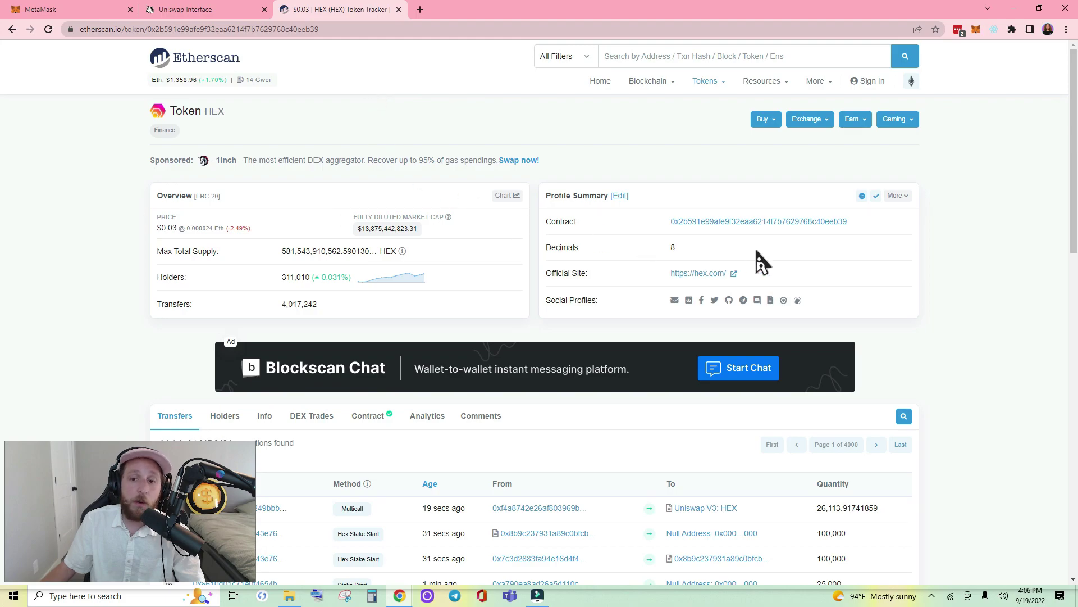
left_click(851, 222)
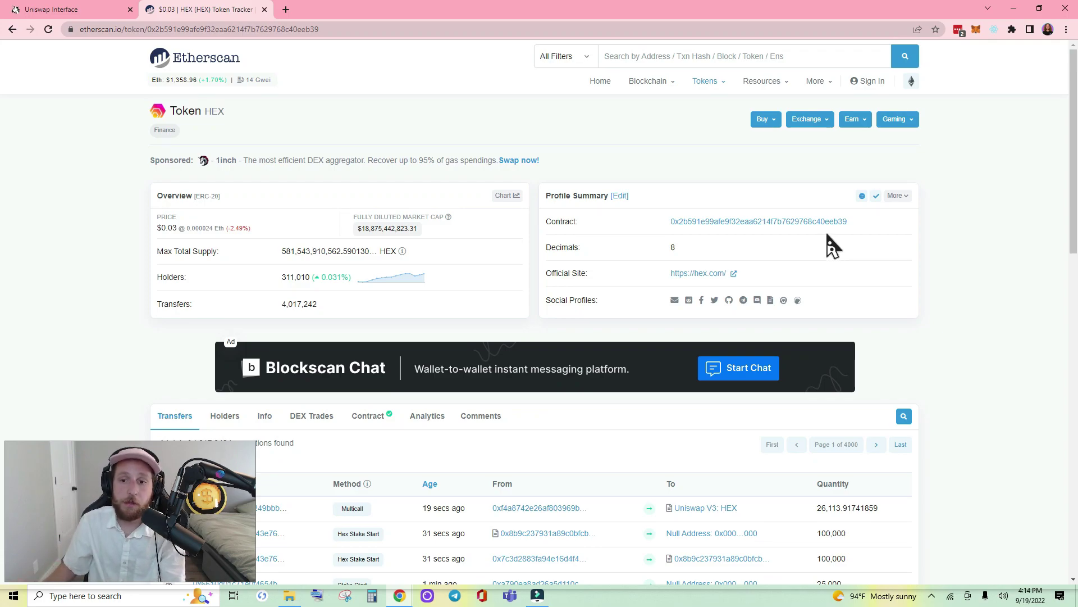
Step: Paste the HEX contract address to select HEX as the paying token, and pick Ether to receive
left_click(855, 222)
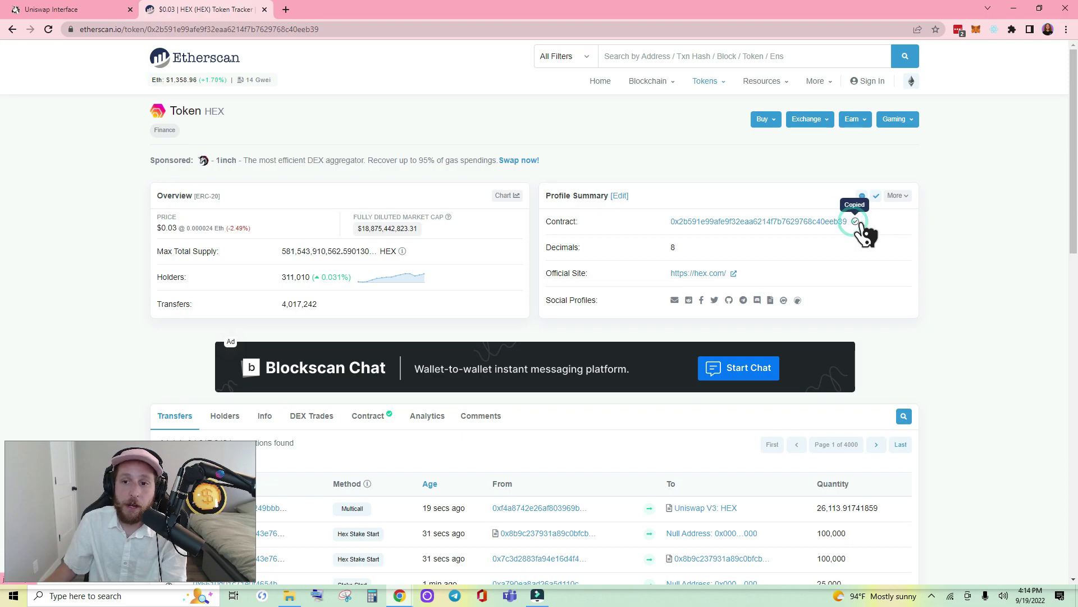
left_click(77, 12)
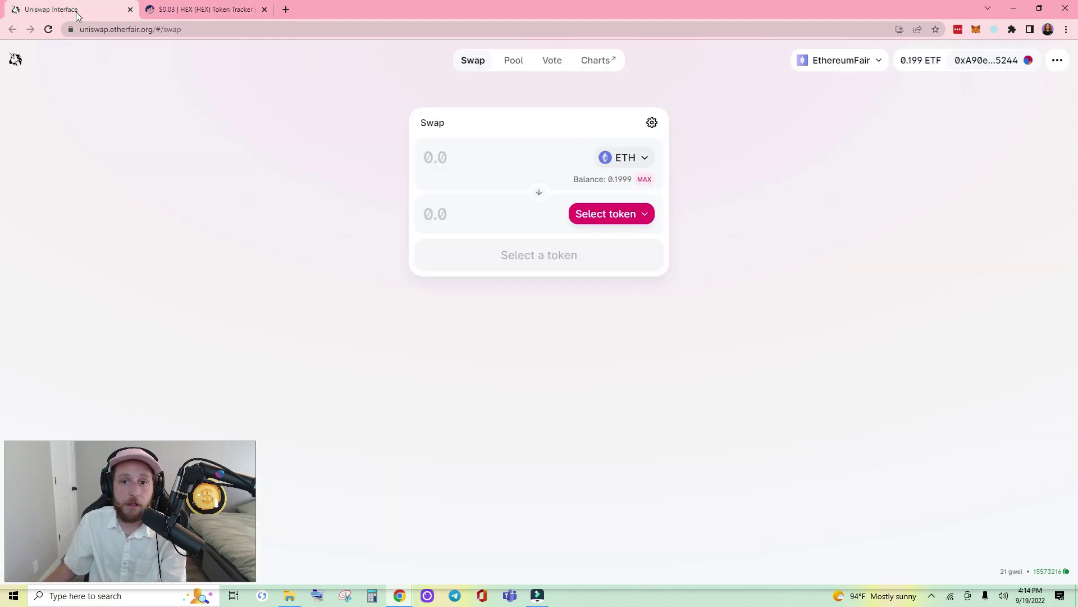
left_click(615, 163)
left_click(560, 164)
key("ctrl+v")
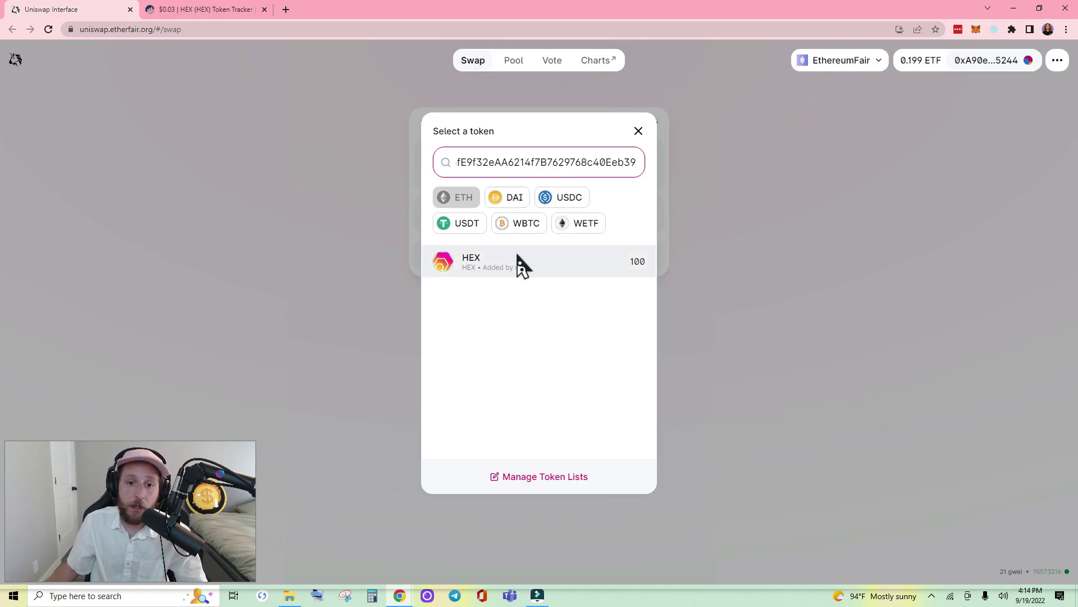
left_click(521, 263)
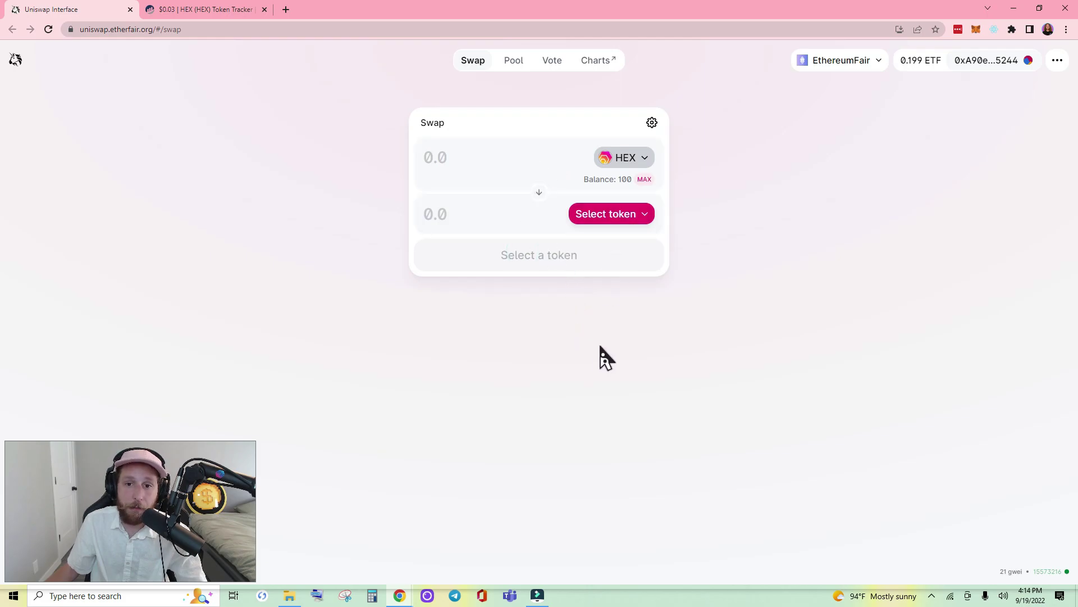
left_click(602, 222)
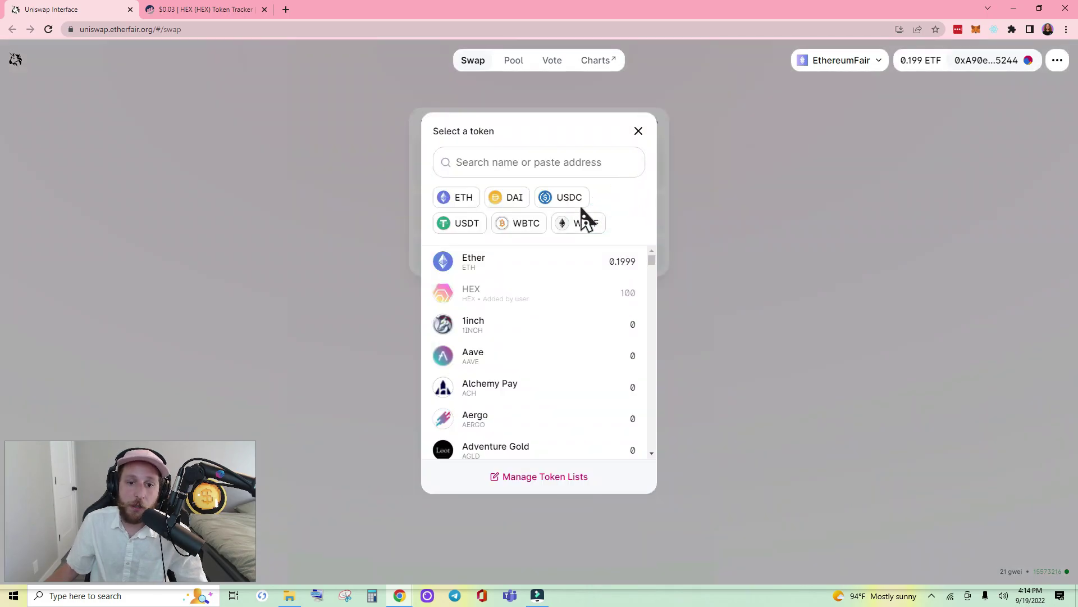
left_click(510, 268)
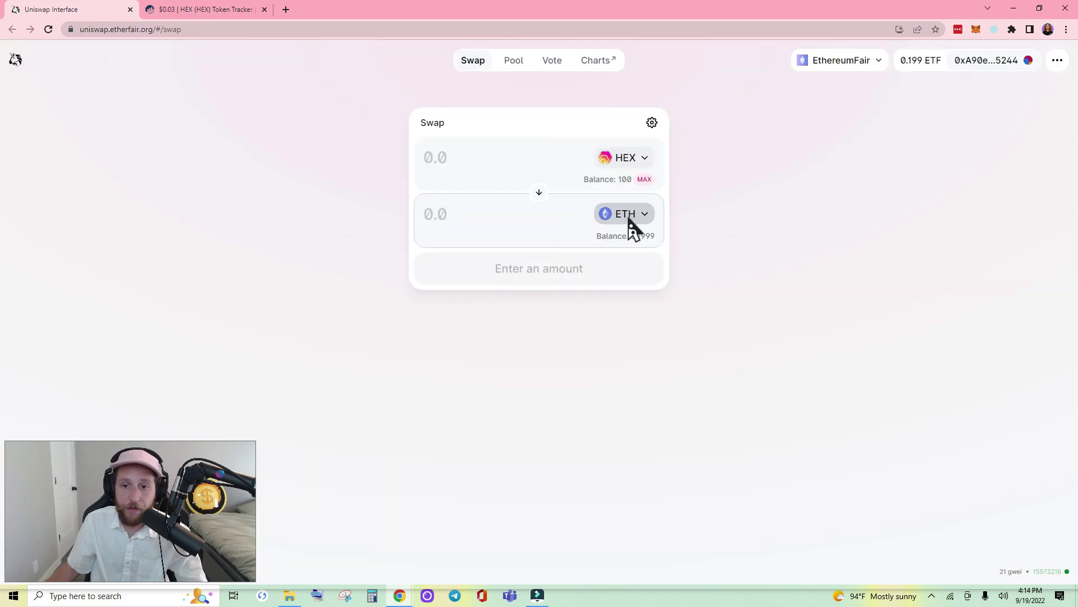
Step: Enter 50 HEX, quoted at 0.0379532 ETH, and open the Confirm Swap summary
left_click(503, 162)
type("50")
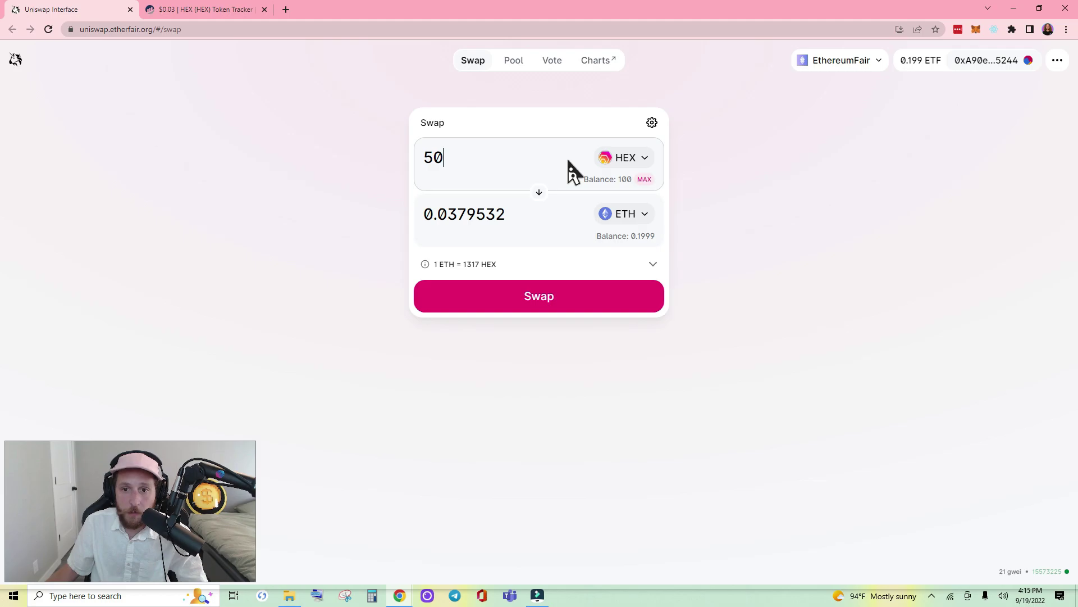
left_click(517, 302)
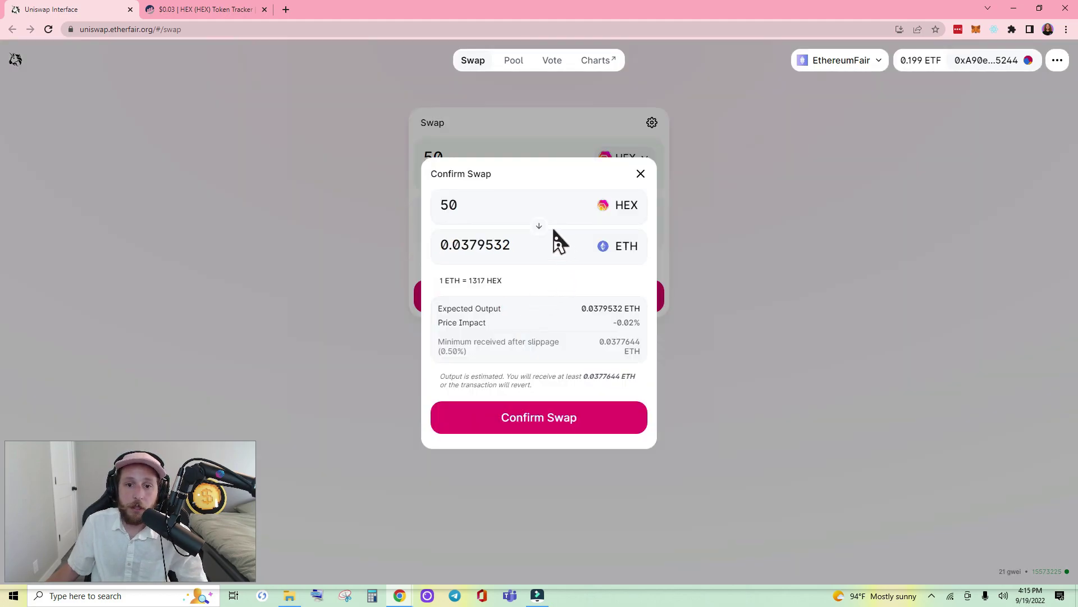
Step: Confirm the 50 HEX to ETH swap in Uniswap and approve it in MetaMask
left_click(585, 421)
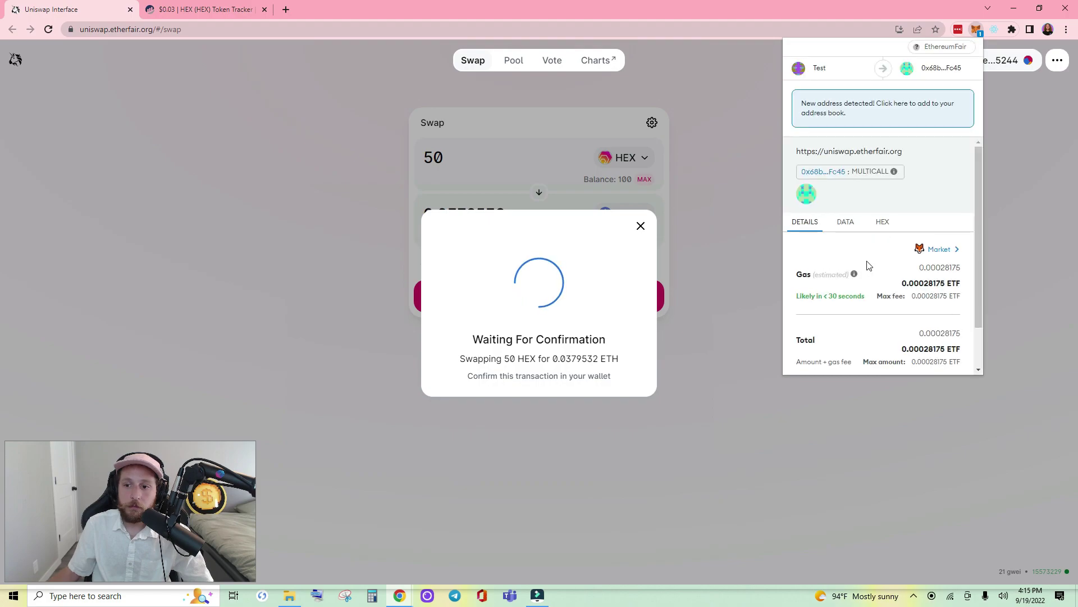
scroll(949, 280, "down", 1)
left_click(925, 358)
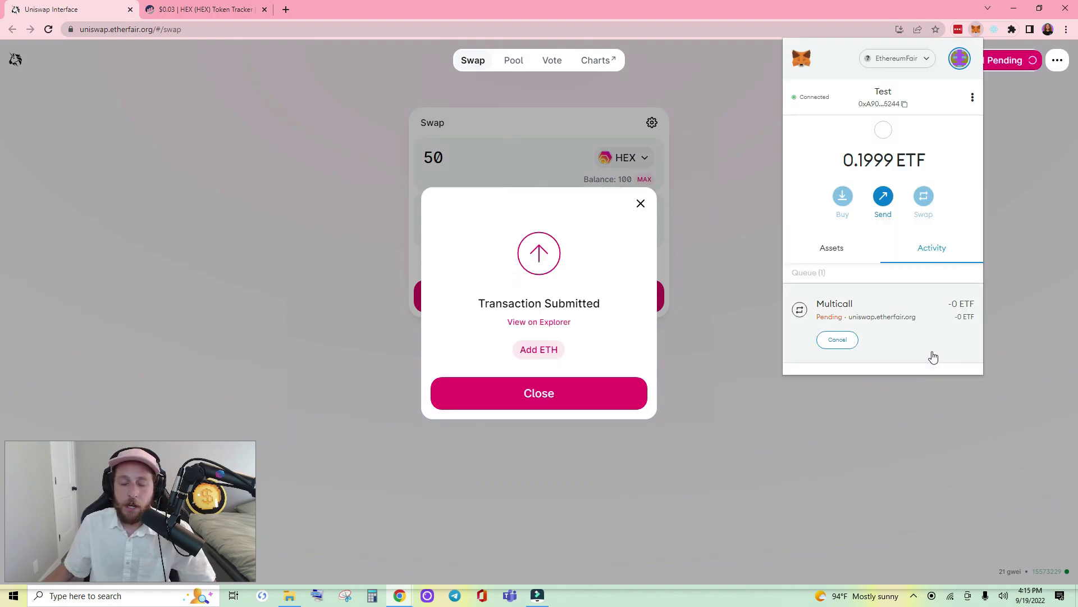
left_click(605, 407)
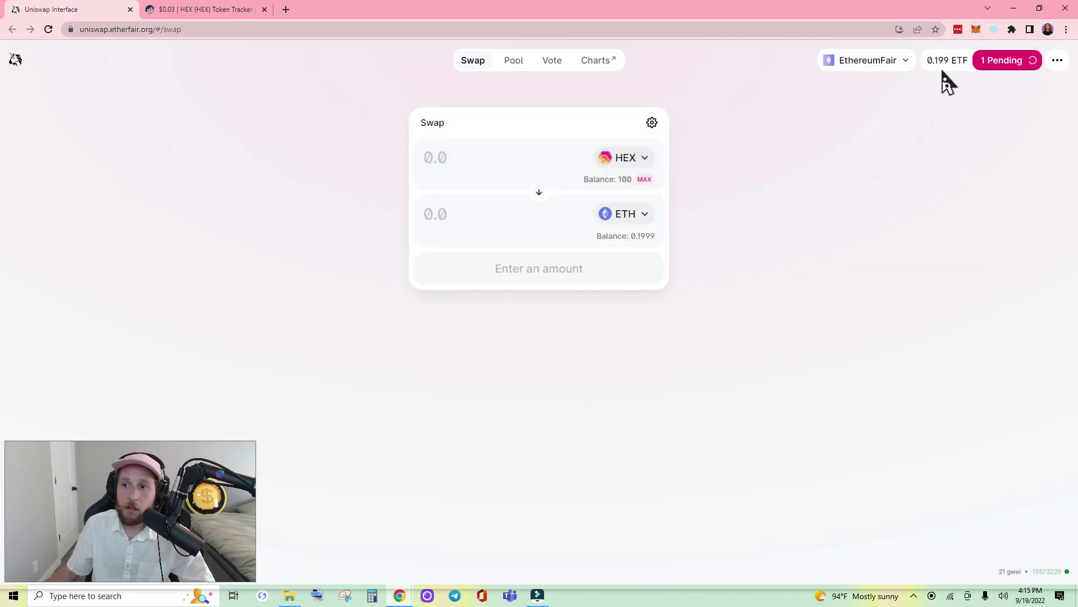
Step: Open the pending Multicall transaction in the block explorer, verify Success, then return to Uniswap
left_click(977, 35)
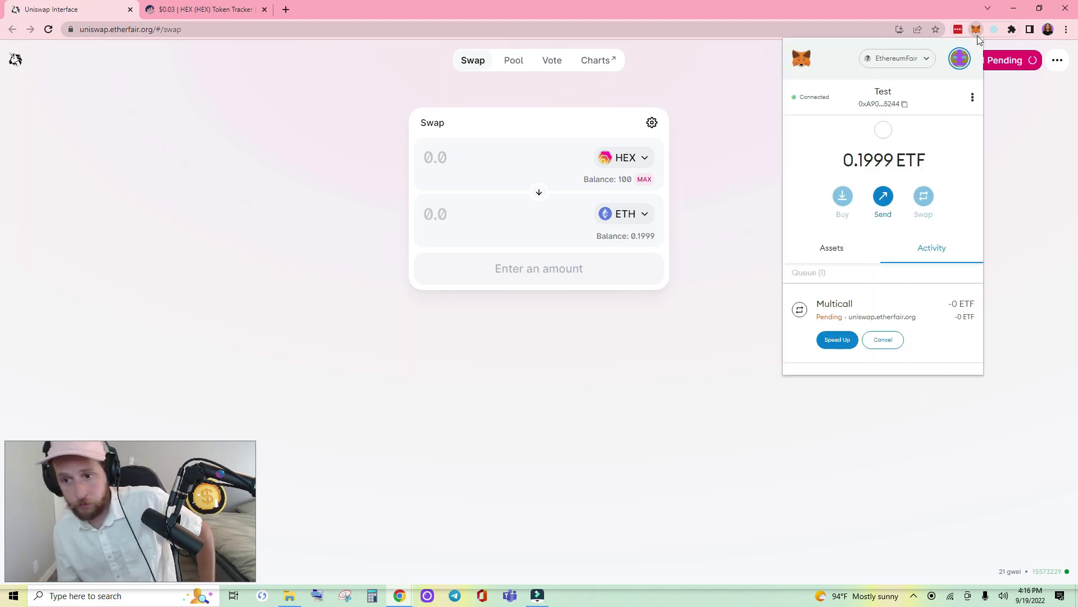
left_click(928, 319)
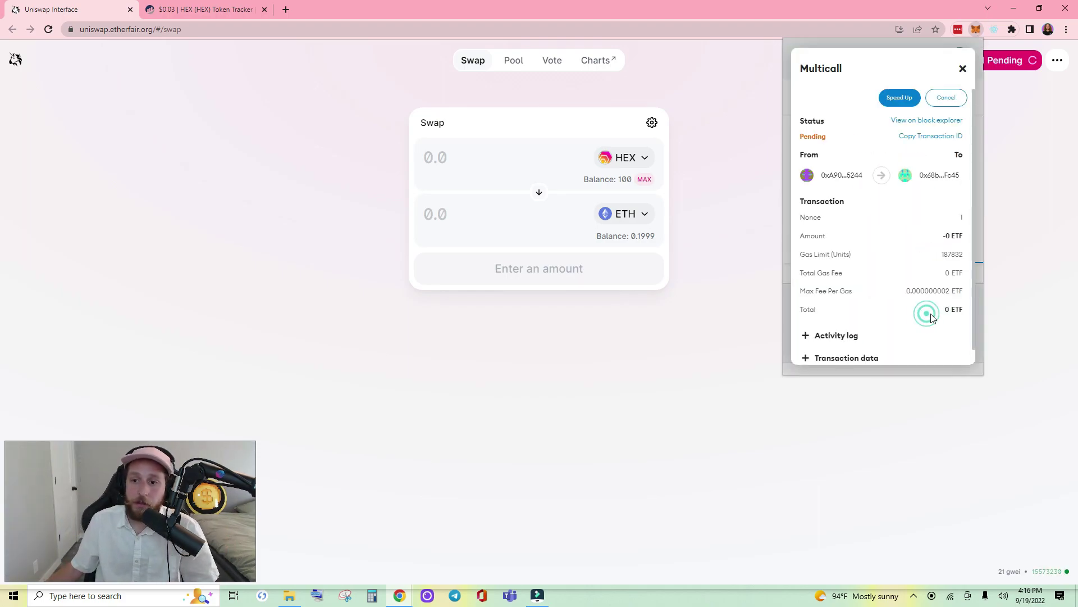
left_click(950, 121)
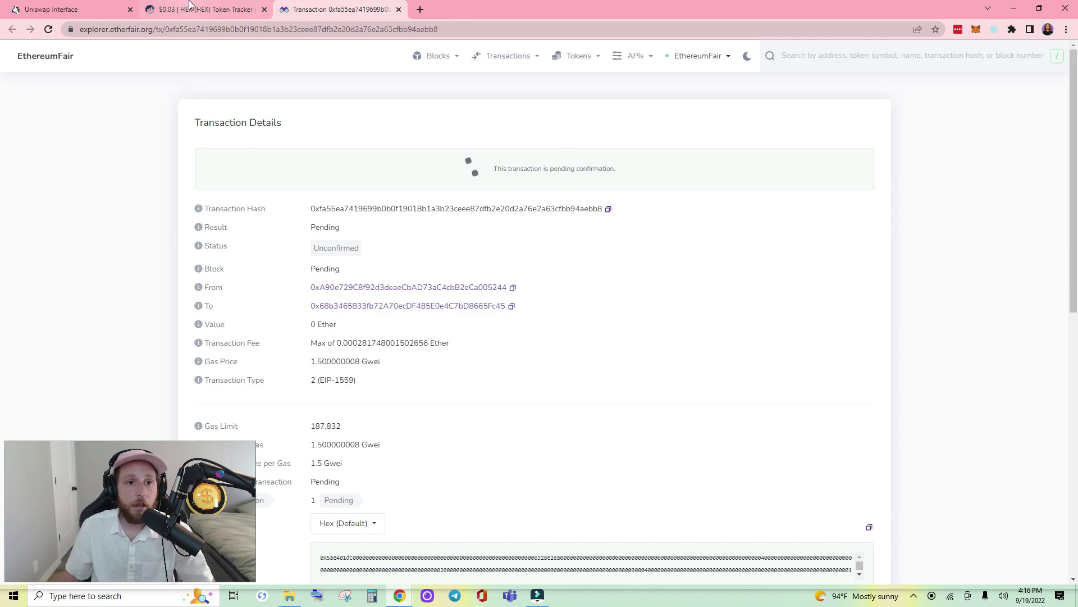
left_click(99, 6)
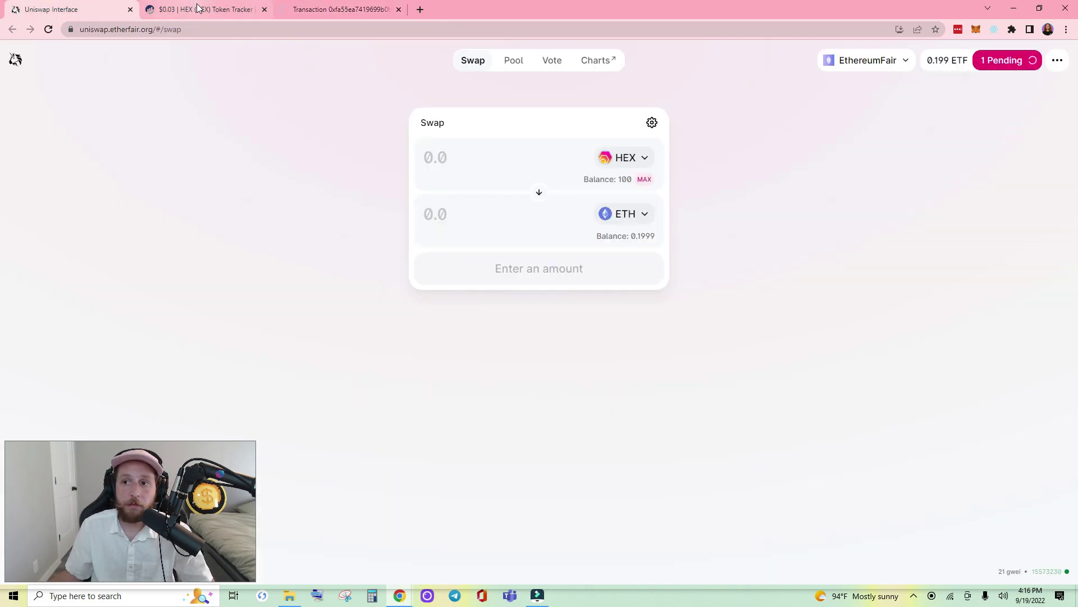
left_click(299, 7)
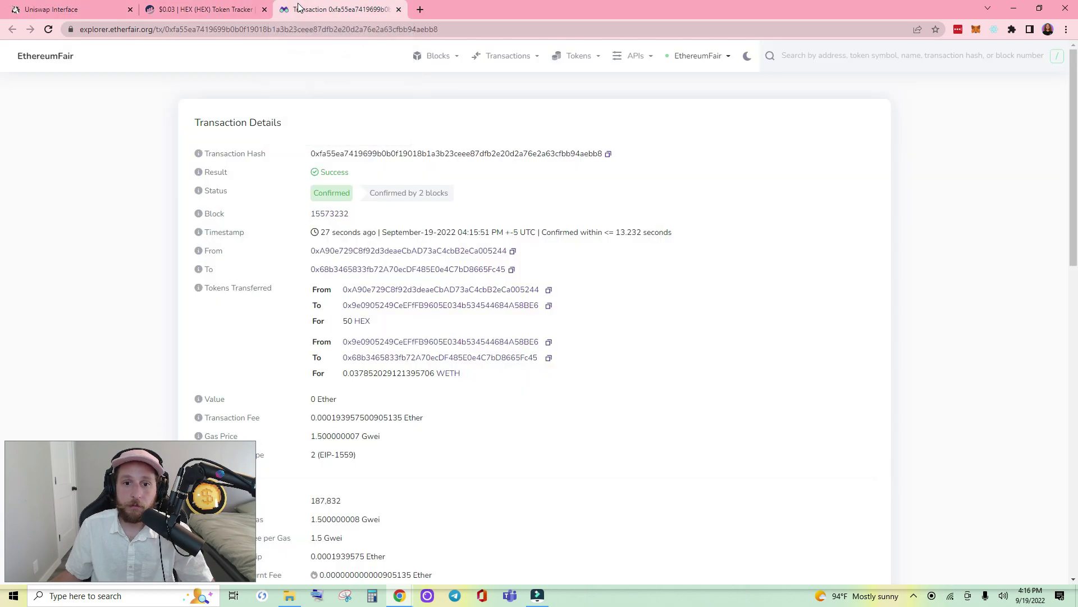
left_click(69, 2)
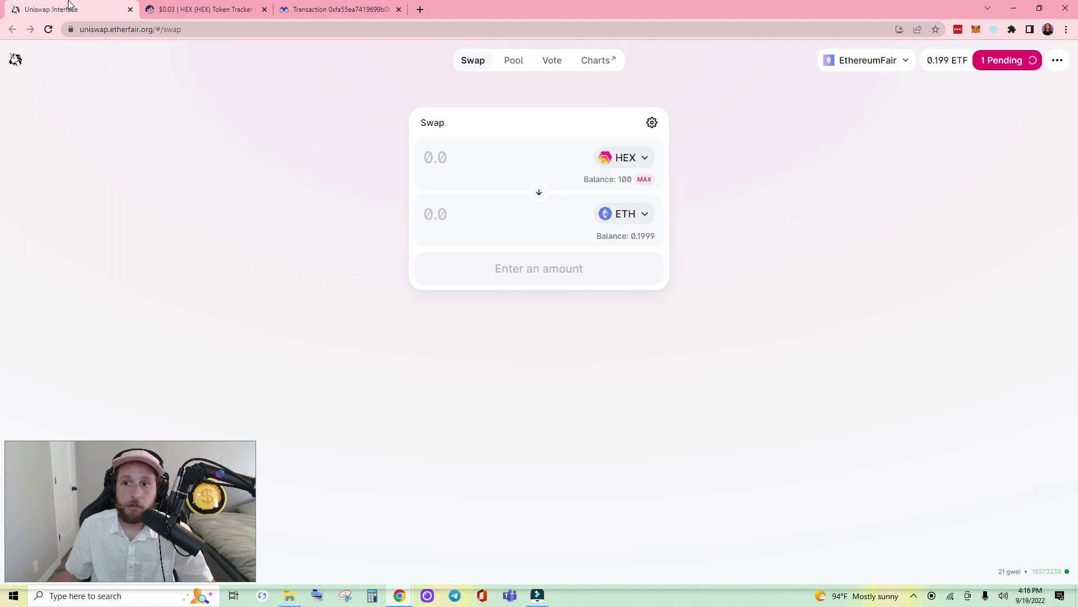
Step: Expand MetaMask into a full tab and show assets: 0.2376 ETF, 50 HEX, 0 USDC
left_click(978, 31)
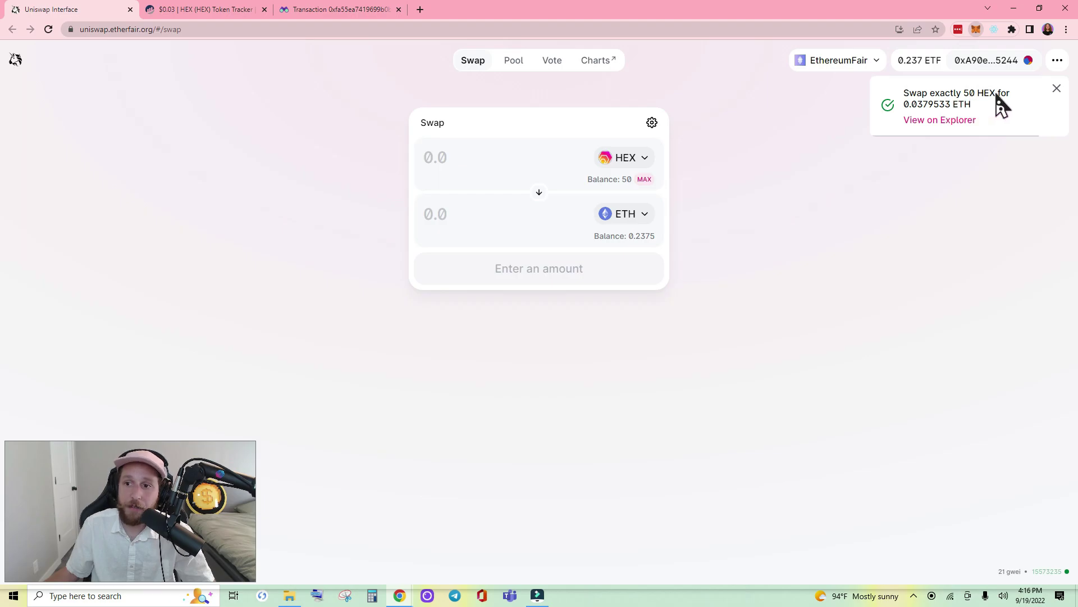
key("alt+shift+m")
left_click(973, 104)
left_click(925, 150)
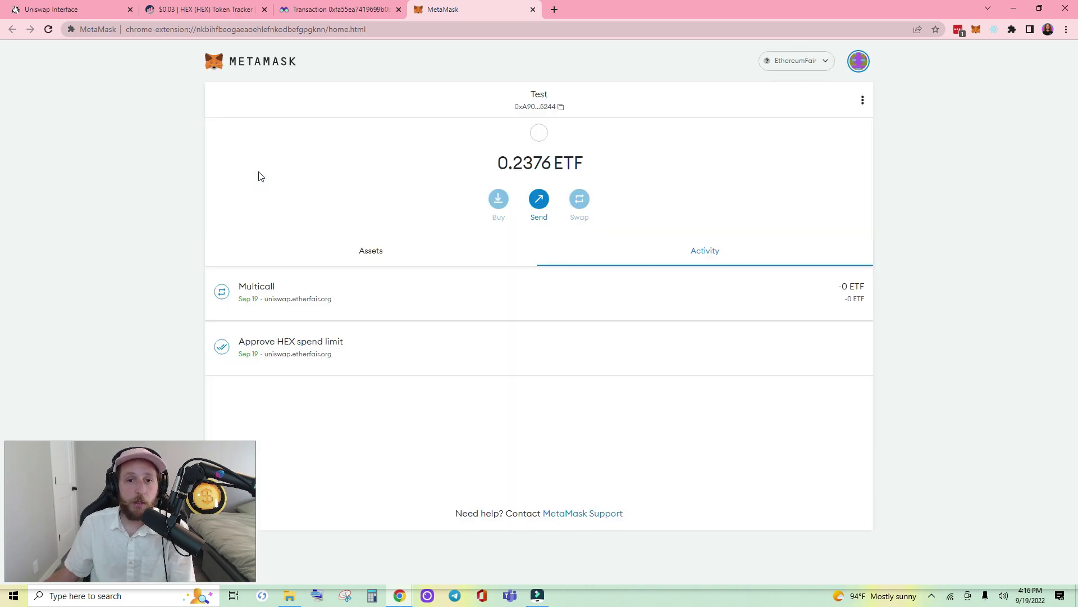
left_click(346, 252)
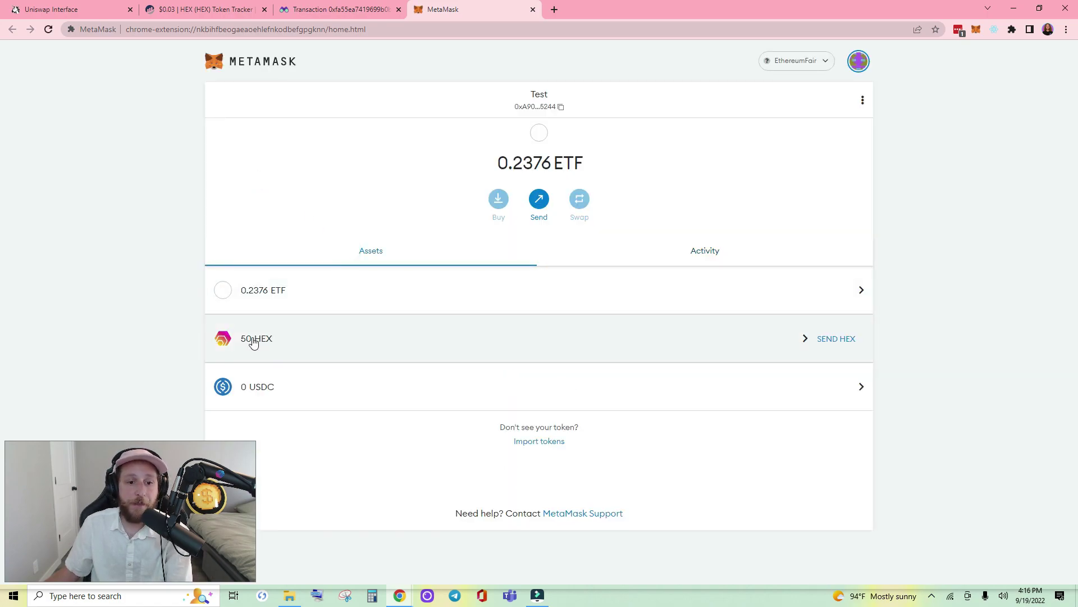